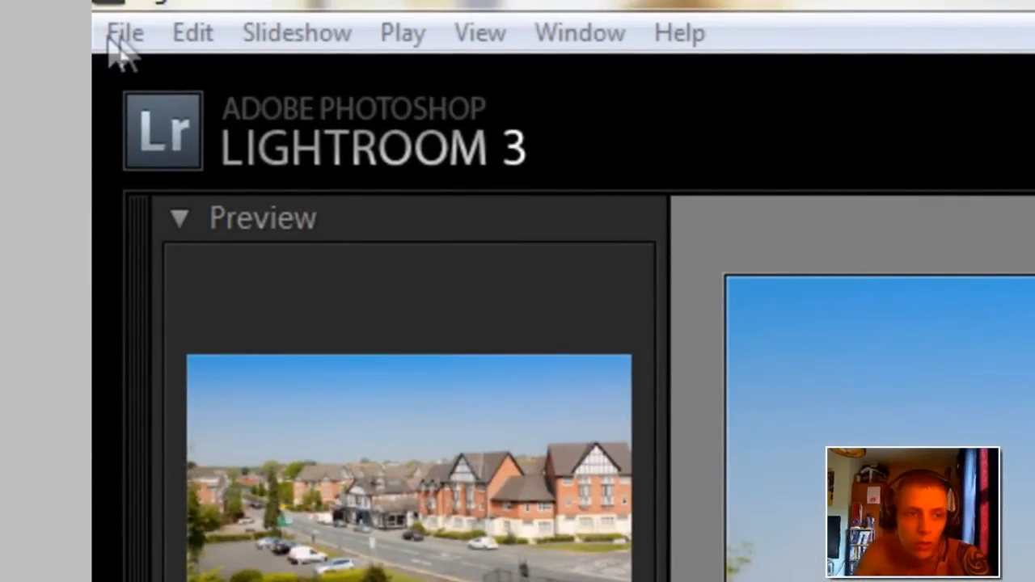
Show the imported time-lapse photos in the Library module and open them in the Develop module
click(123, 36)
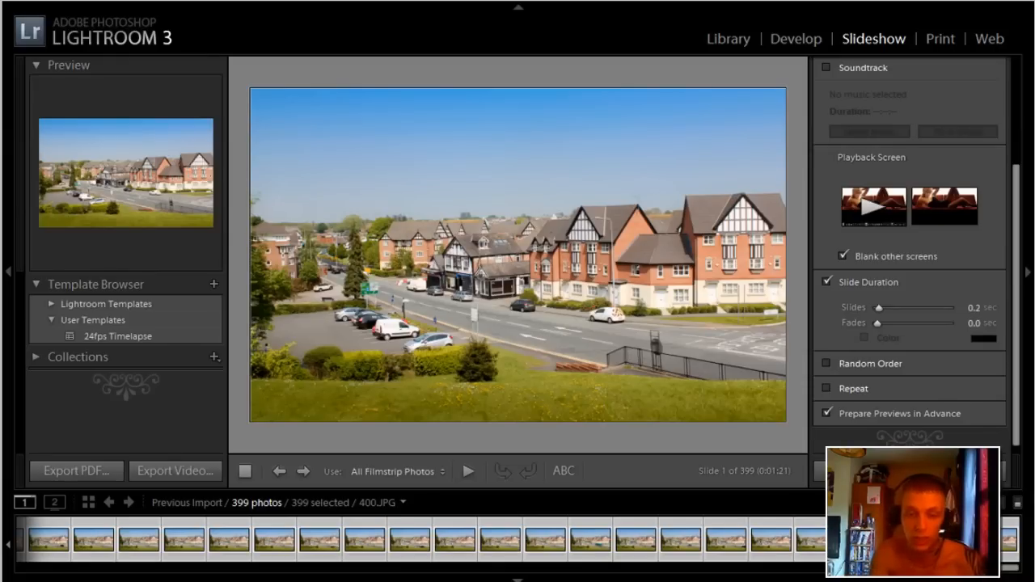
click(726, 42)
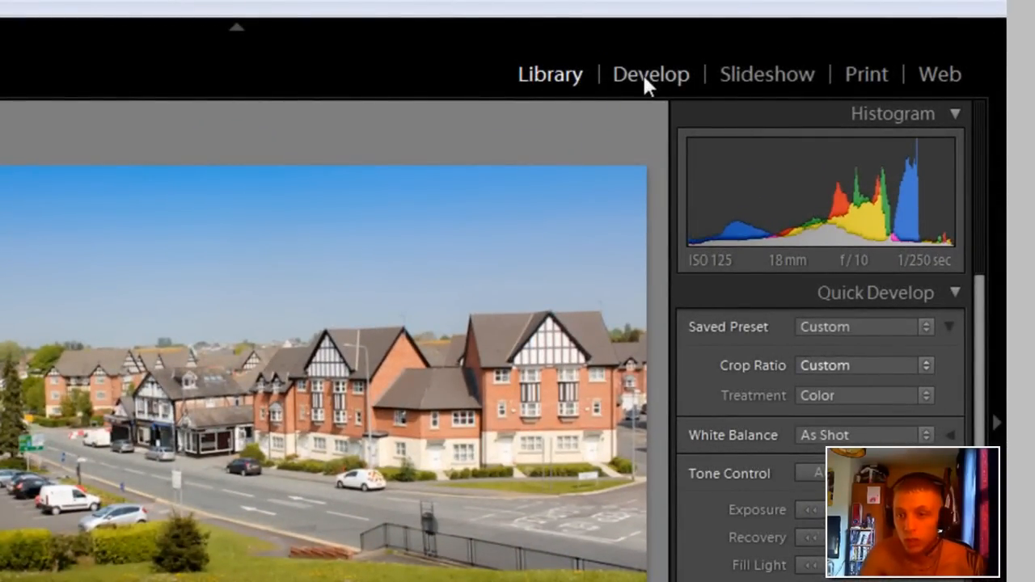
click(646, 81)
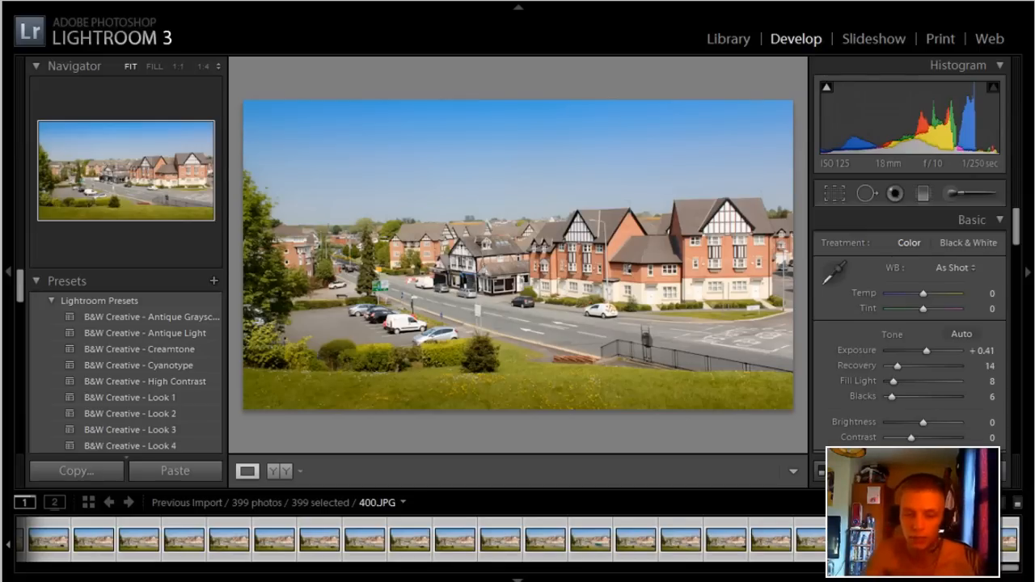
scroll(238, 553, up, 5)
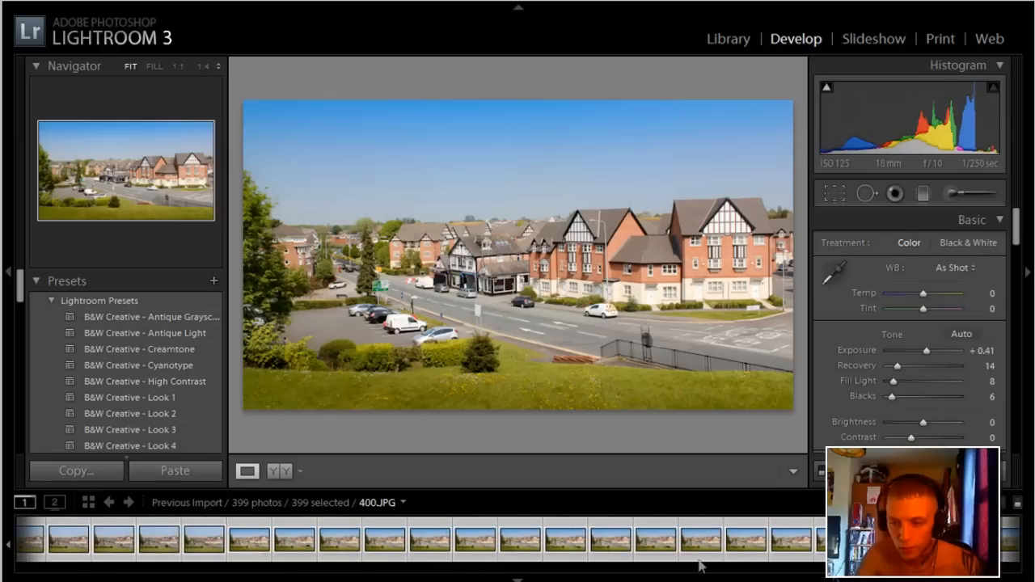
scroll(237, 553, up, 10)
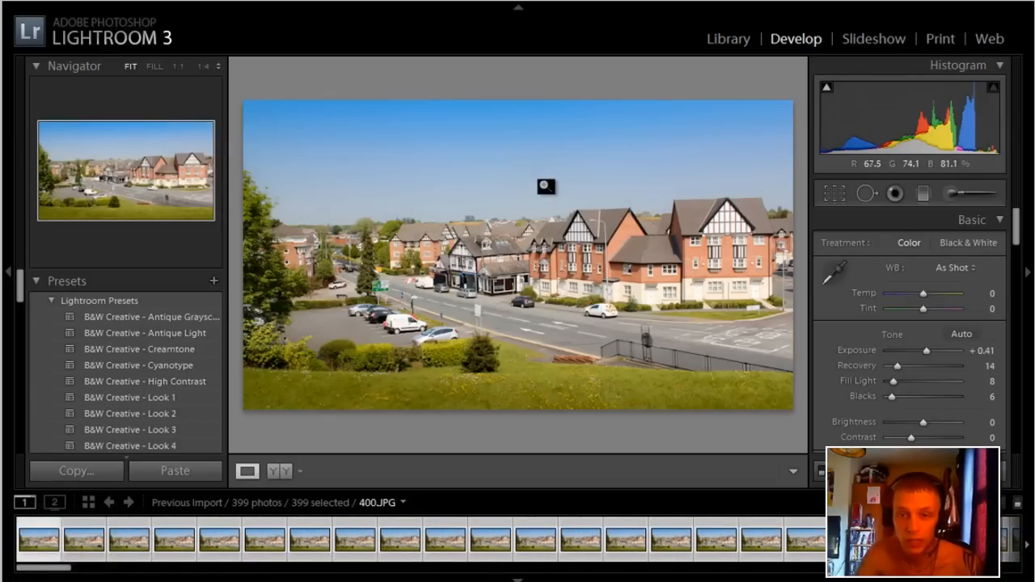
Inspect the photo's crop and the available aspect ratios, and close the crop tool without changing anything
click(837, 194)
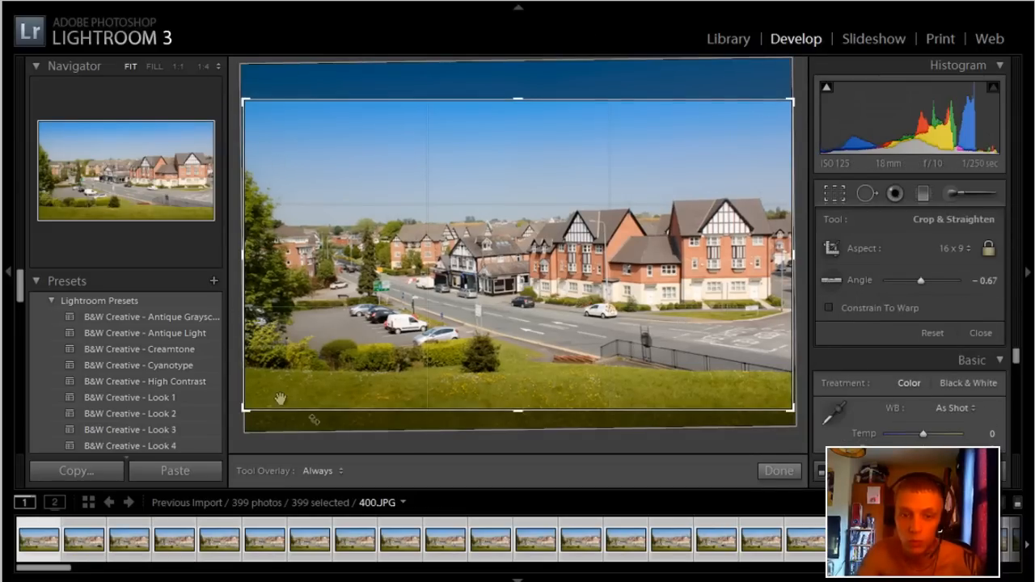
click(961, 251)
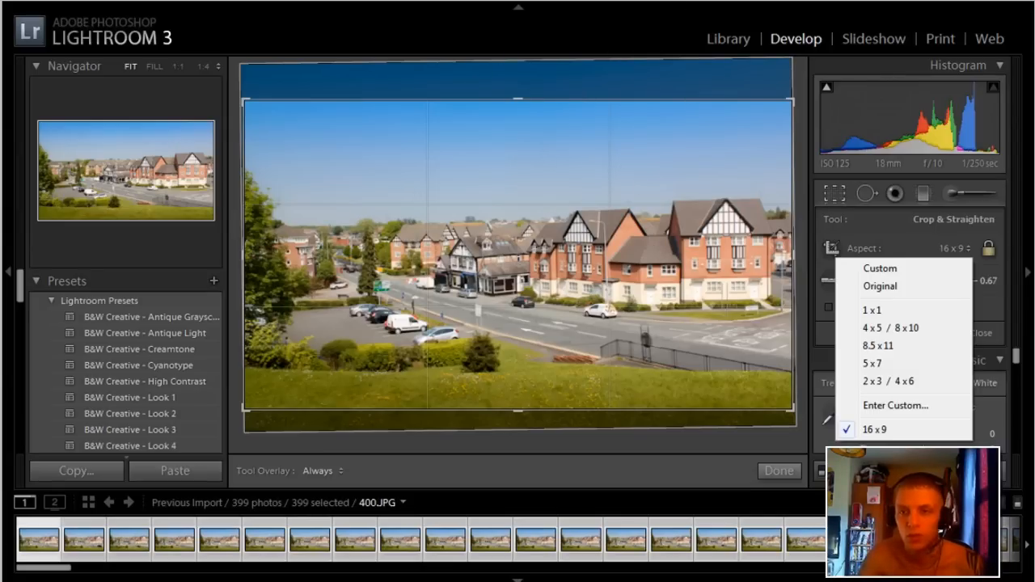
key(Escape)
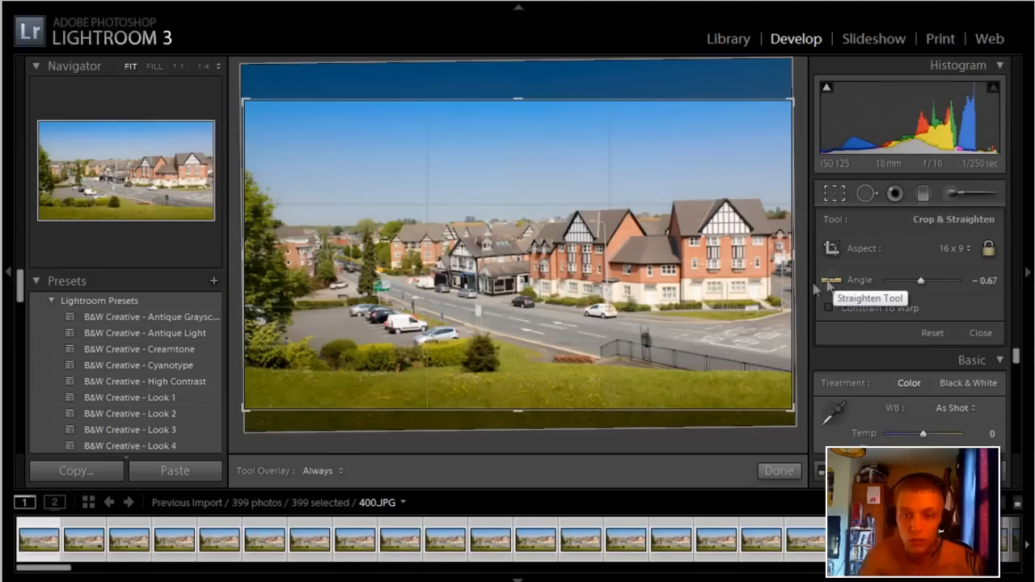
click(779, 471)
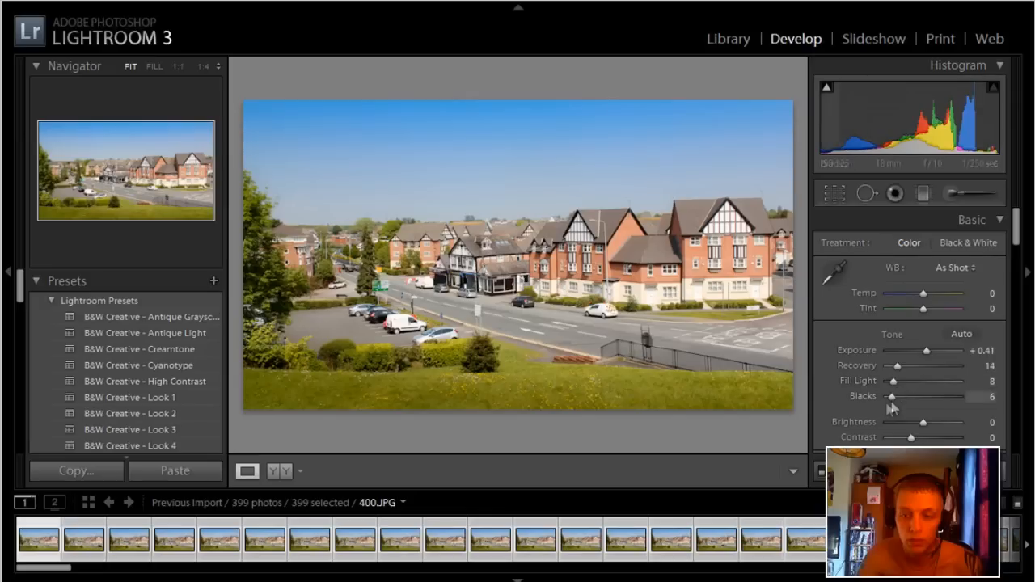
Review the photo's basic tone, clarity, vibrance and white balance adjustments
drag(1017, 228, 1017, 244)
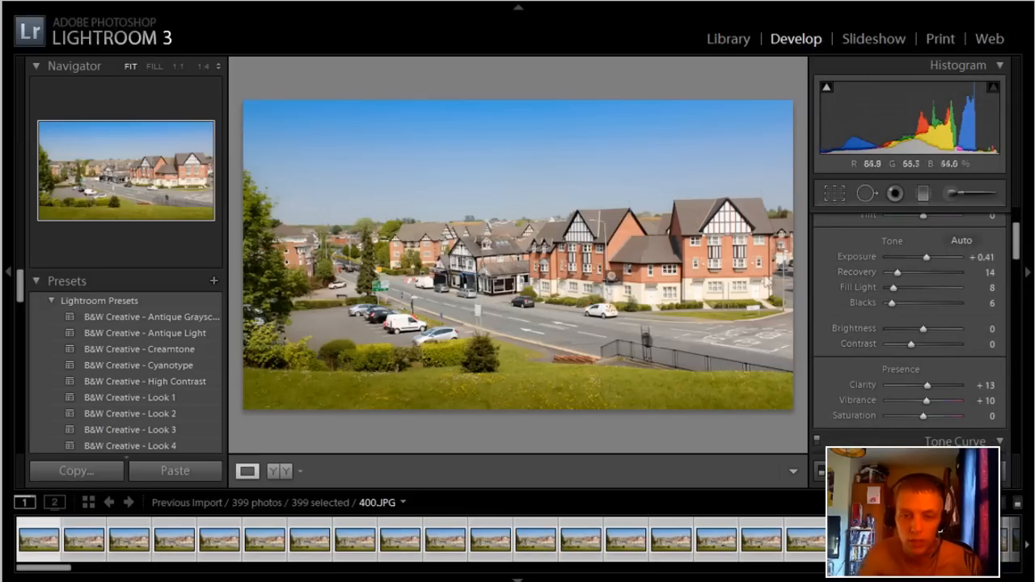
drag(1018, 245, 1018, 264)
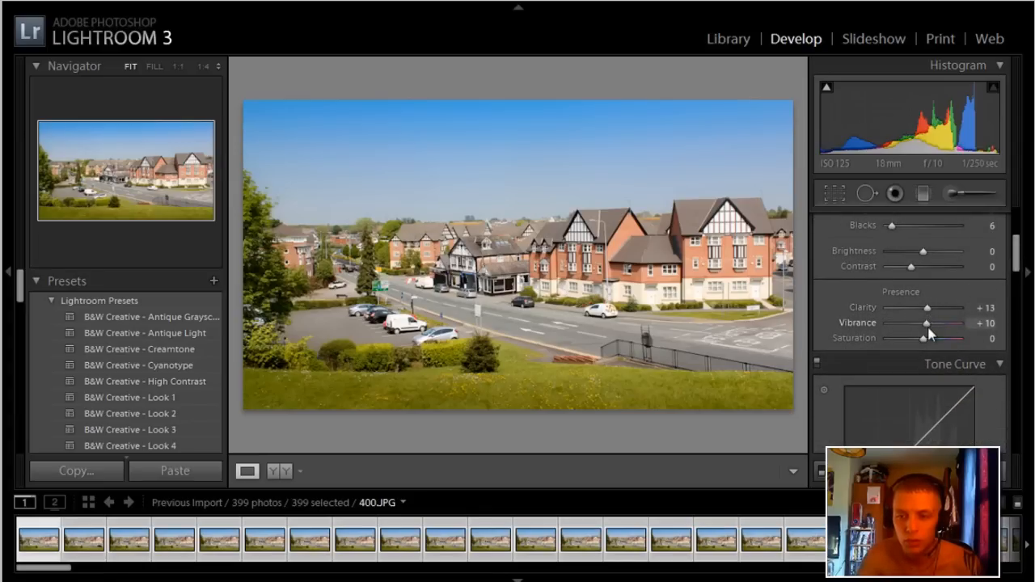
drag(1019, 263, 1014, 226)
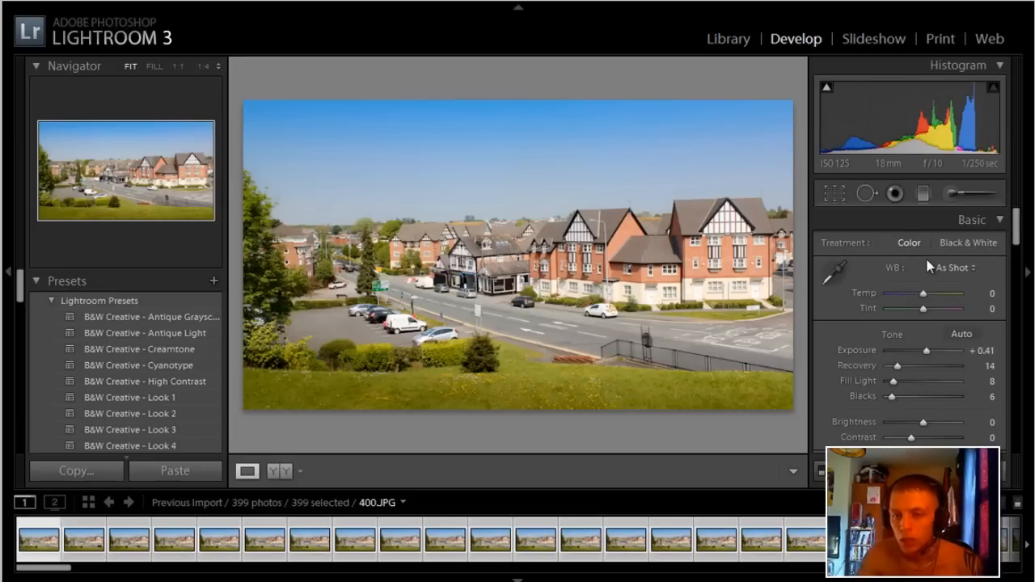
Inspect the settings of the two graduated filters over the sky and the grass, and close the filter tool
click(923, 194)
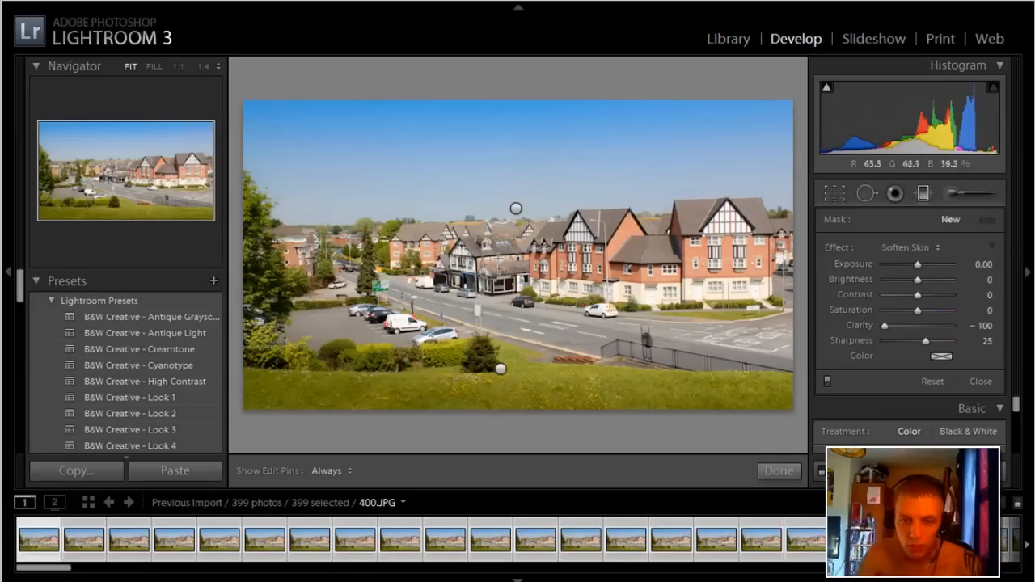
click(515, 209)
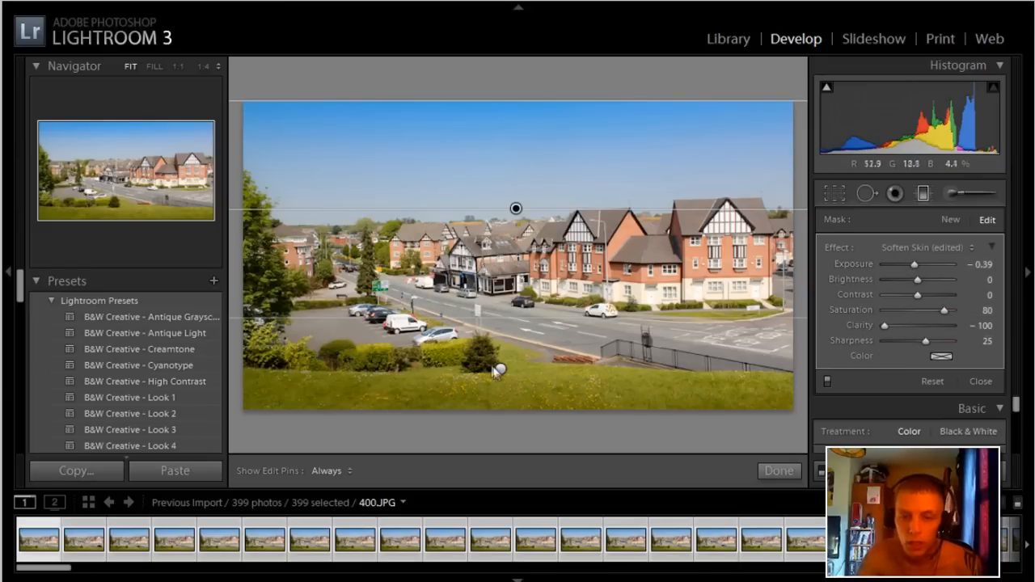
drag(498, 371, 502, 371)
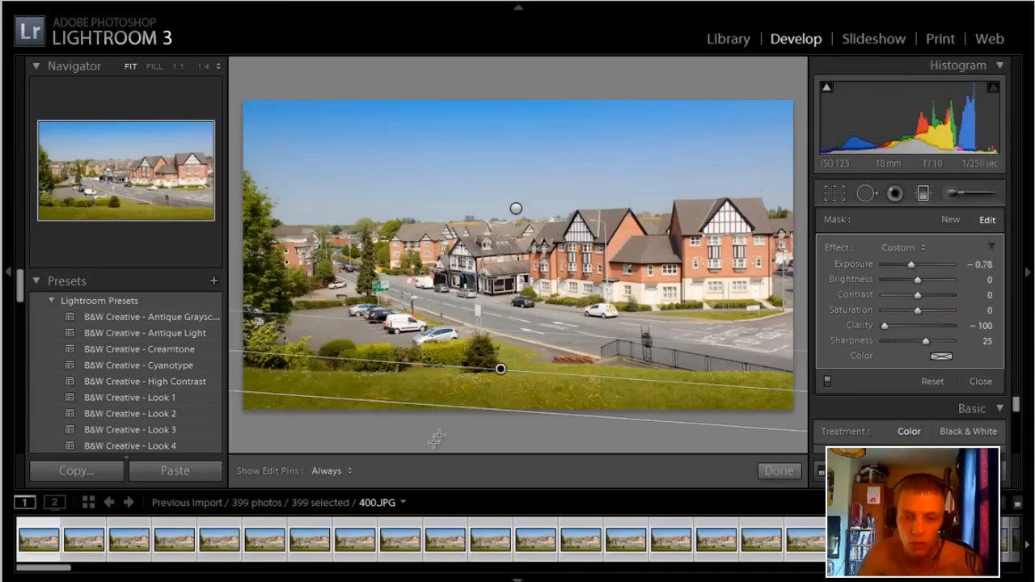
click(780, 472)
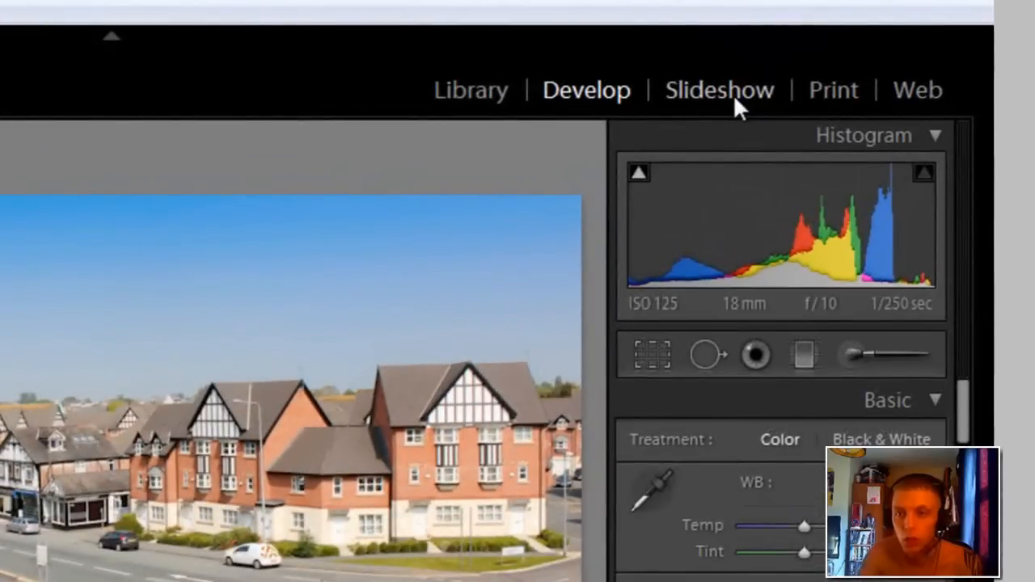
Open the Slideshow module and list the built-in Lightroom Templates with the User Templates collapsed
click(733, 93)
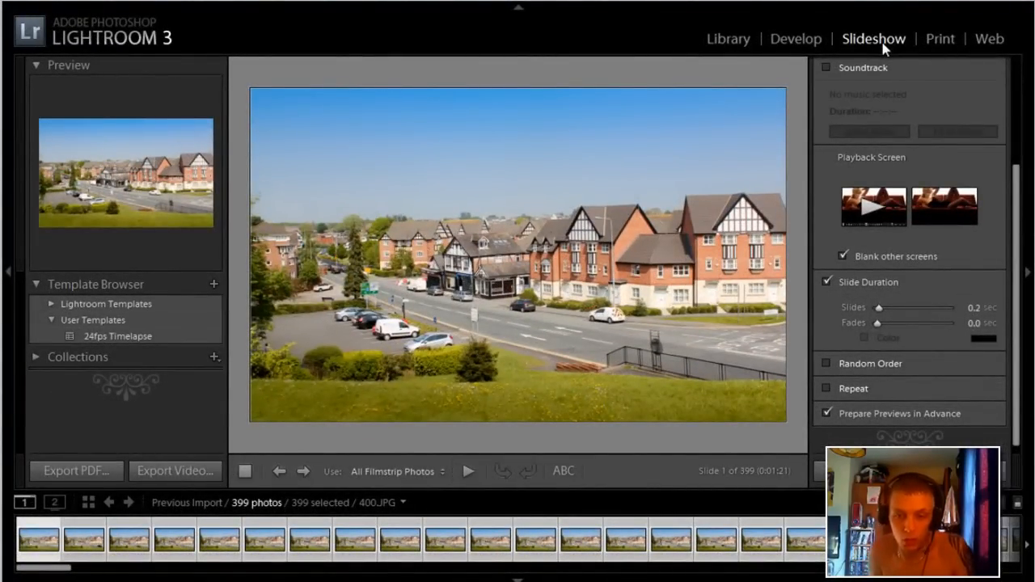
click(35, 285)
click(35, 285)
click(51, 318)
click(51, 304)
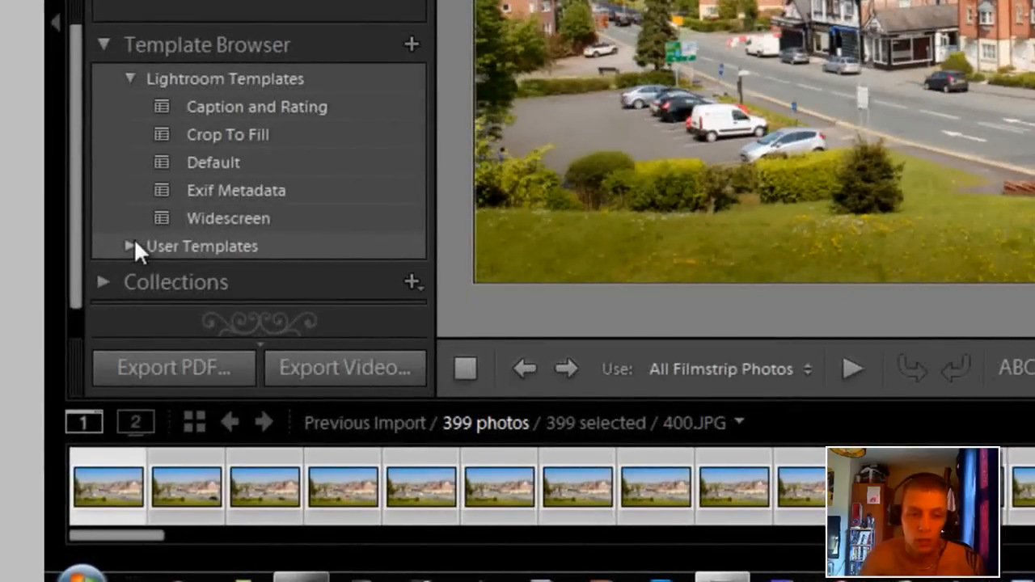
right_click(201, 245)
click(259, 306)
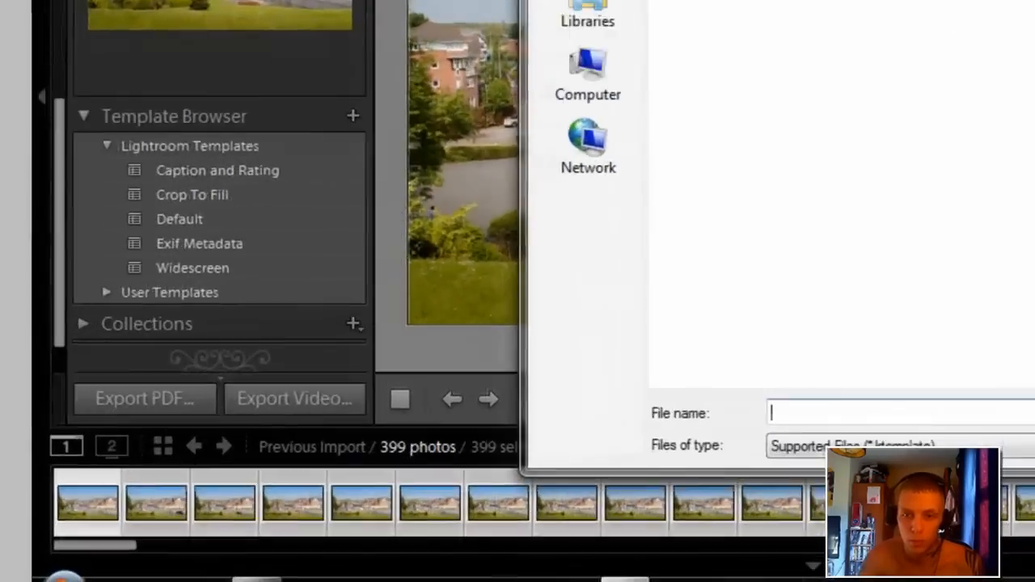
click(825, 2)
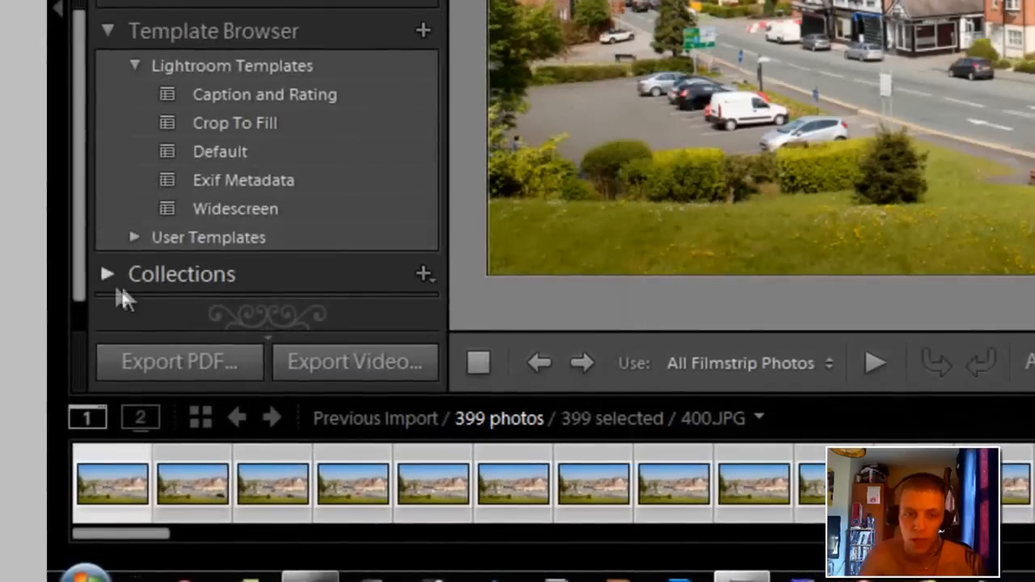
Apply the 24fps Timelapse user template to the slideshow and collapse the template lists
click(133, 238)
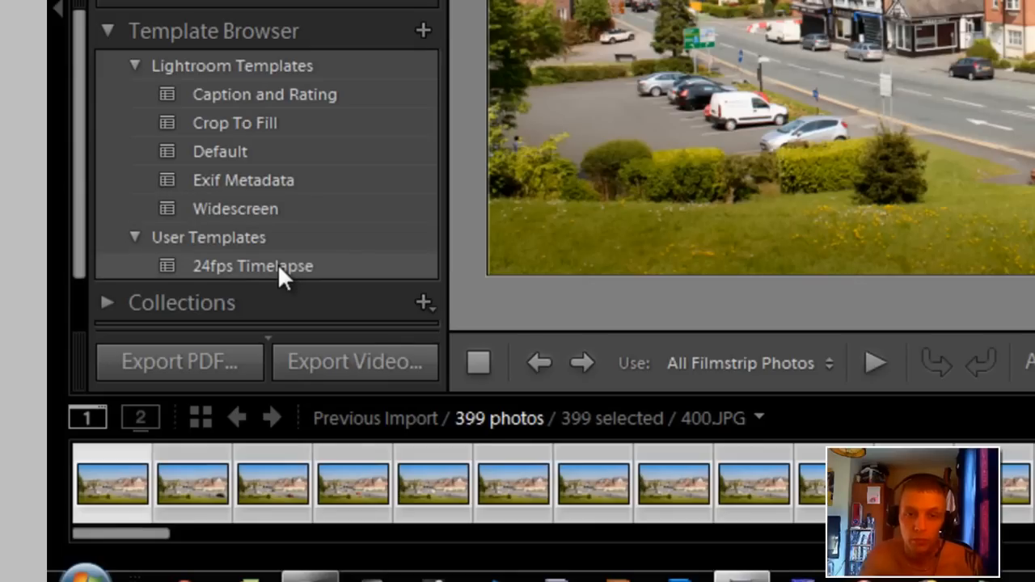
click(236, 266)
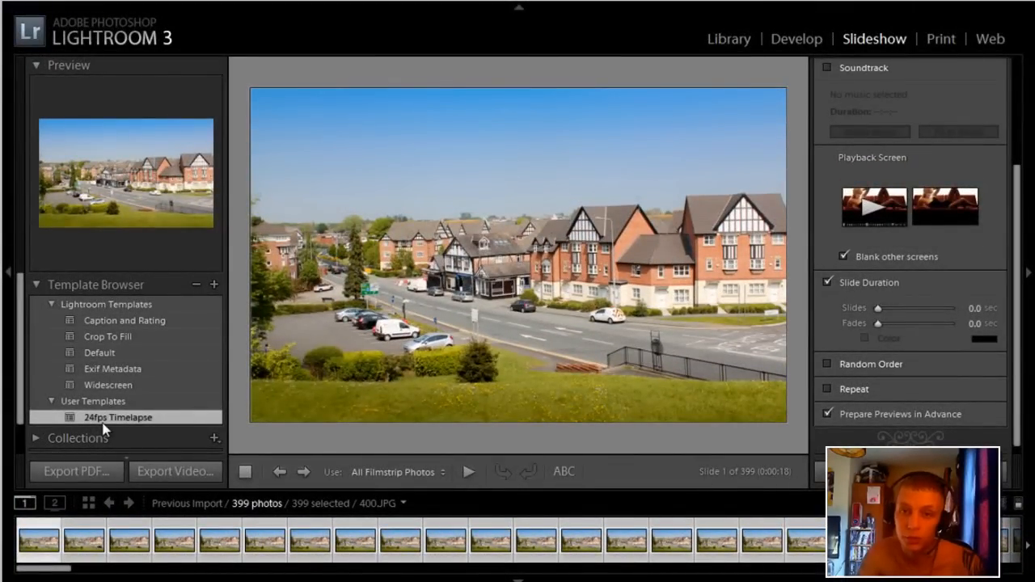
click(52, 401)
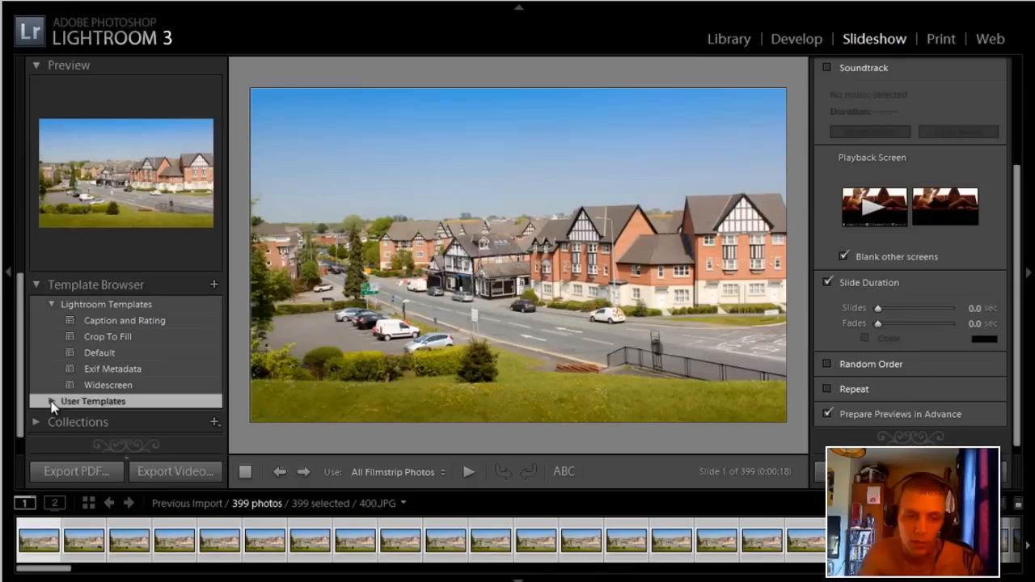
click(50, 305)
click(80, 285)
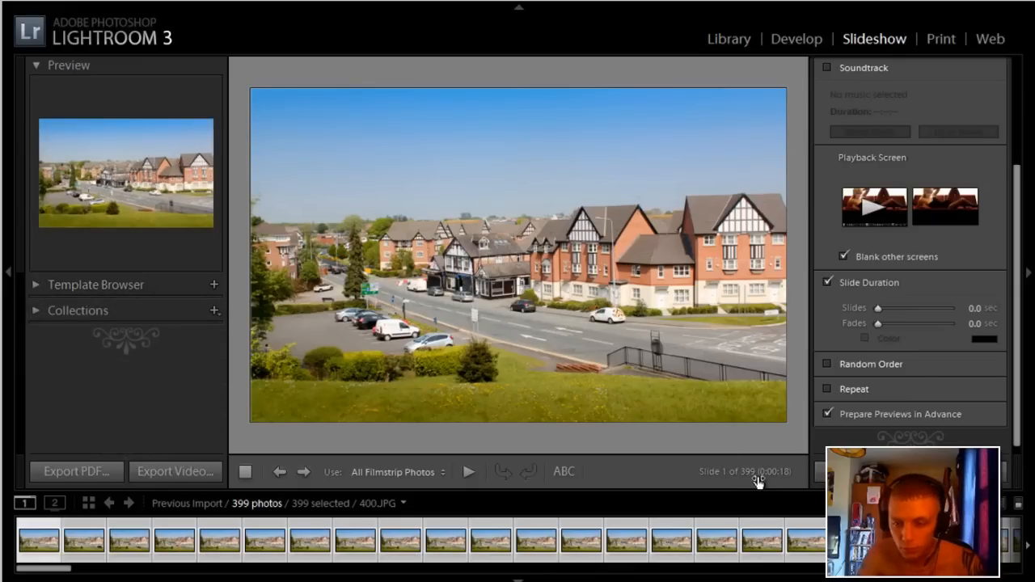
Set the slide duration in the playback settings to 0.1 sec and lengthen it slightly further
drag(878, 309, 882, 310)
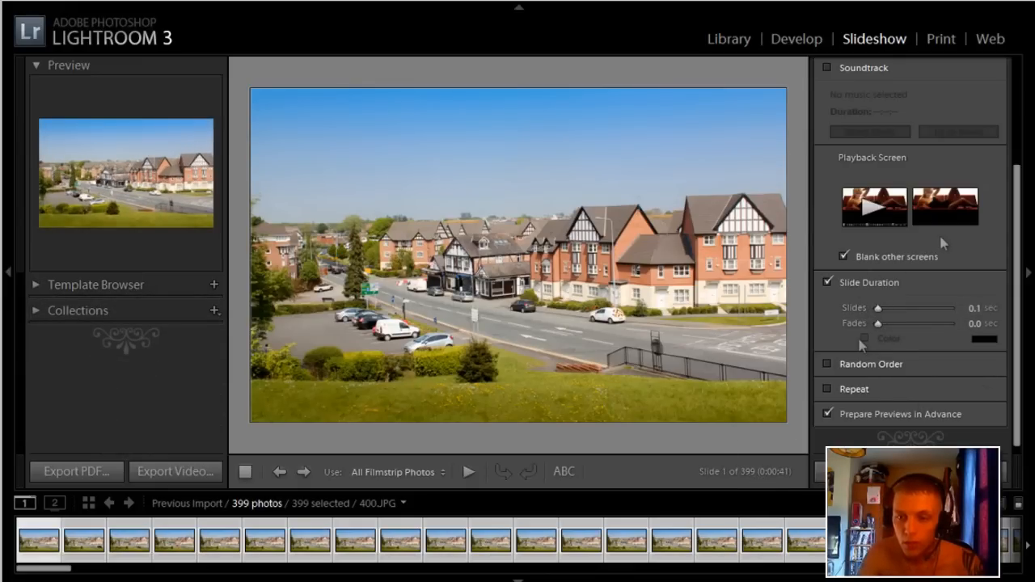
drag(1017, 208, 1018, 146)
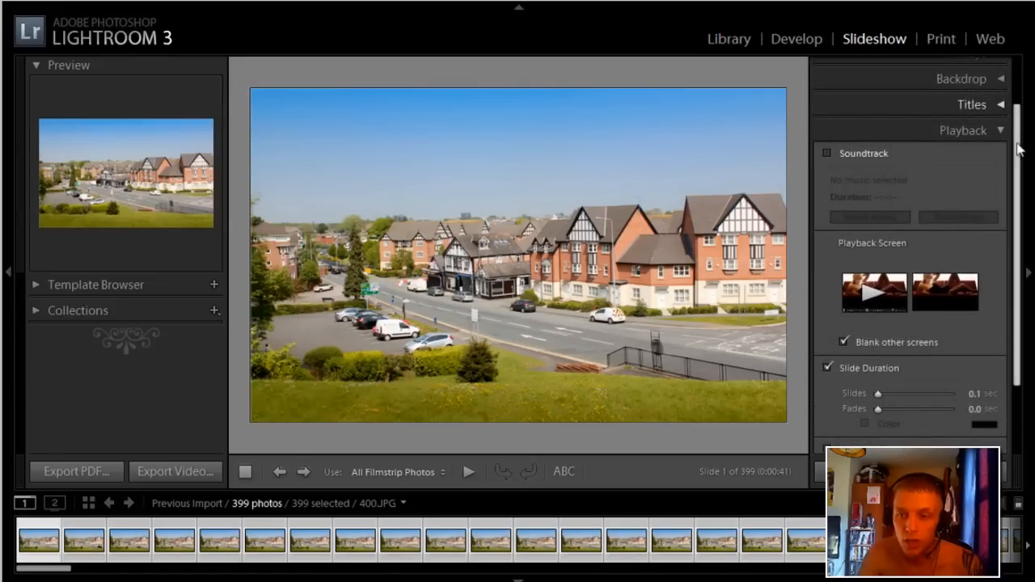
click(1001, 130)
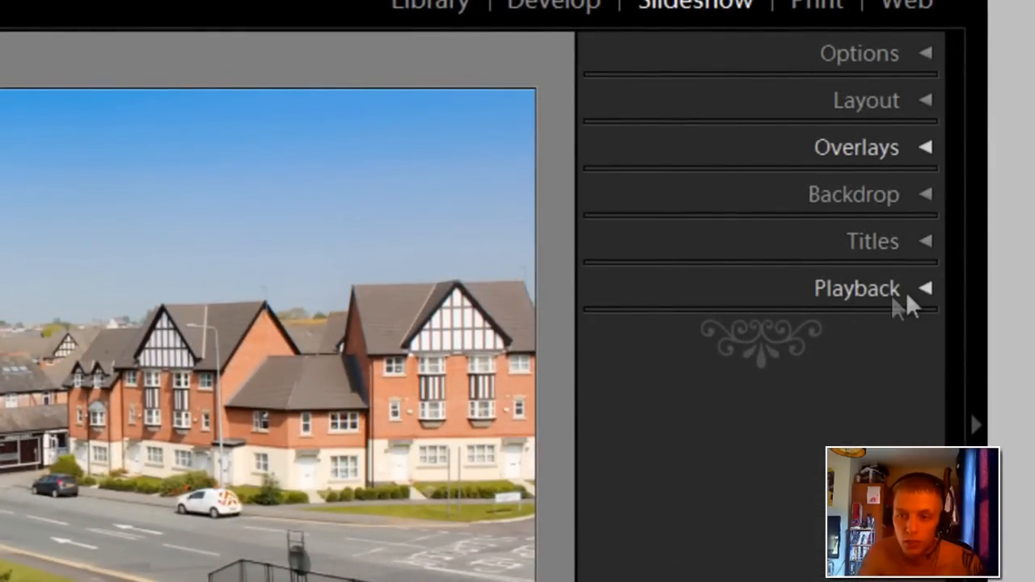
click(906, 291)
scroll(963, 364, down, 1)
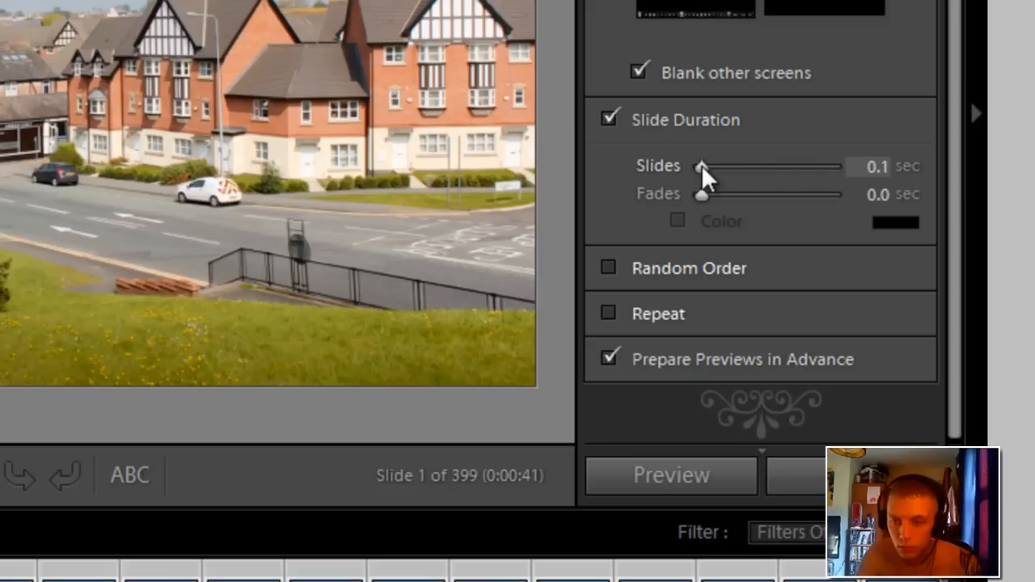
drag(701, 165, 706, 166)
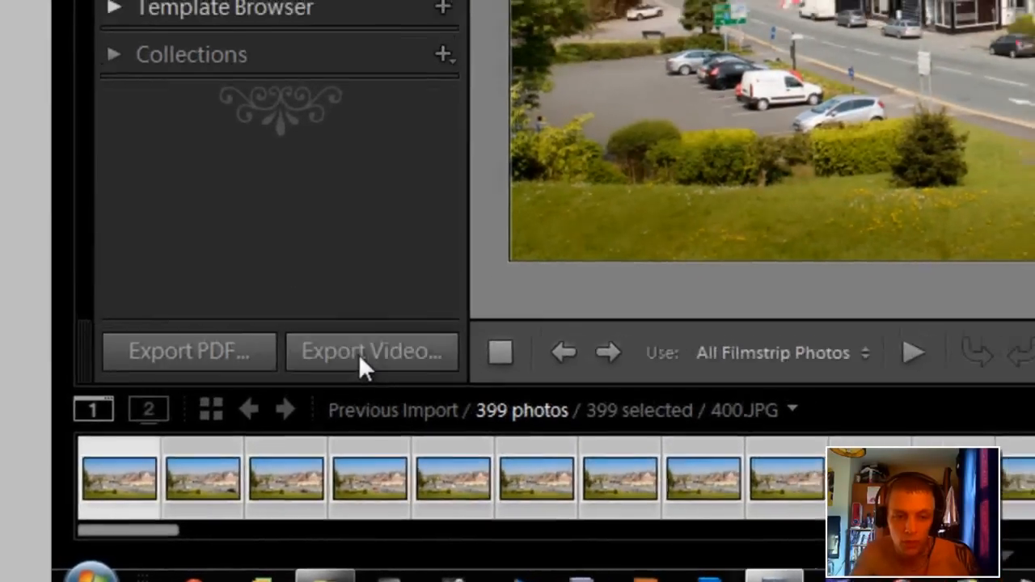
Start exporting the slideshow as a video and name the file Time Lapse 3, 5fps
click(374, 346)
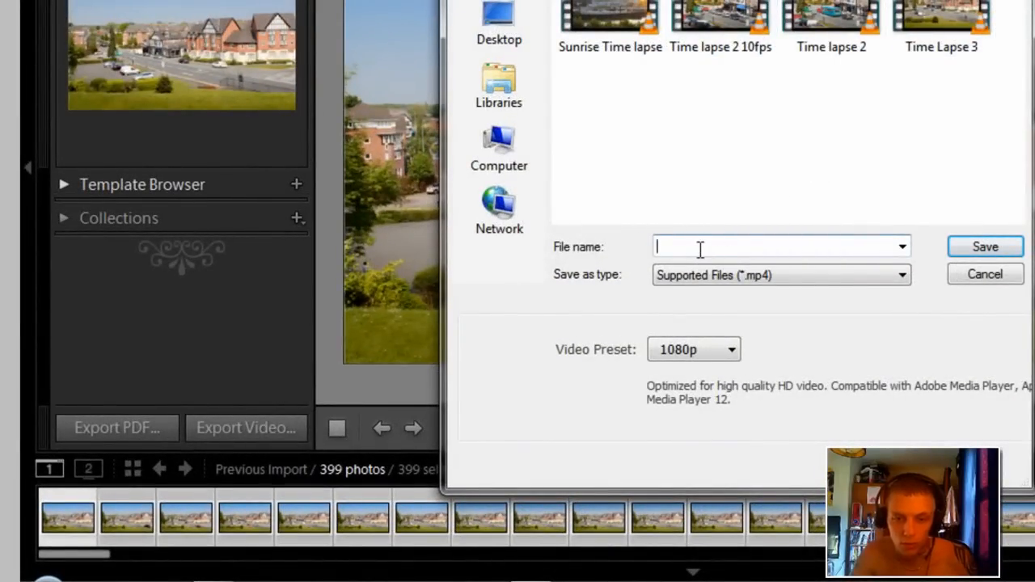
text(Tim)
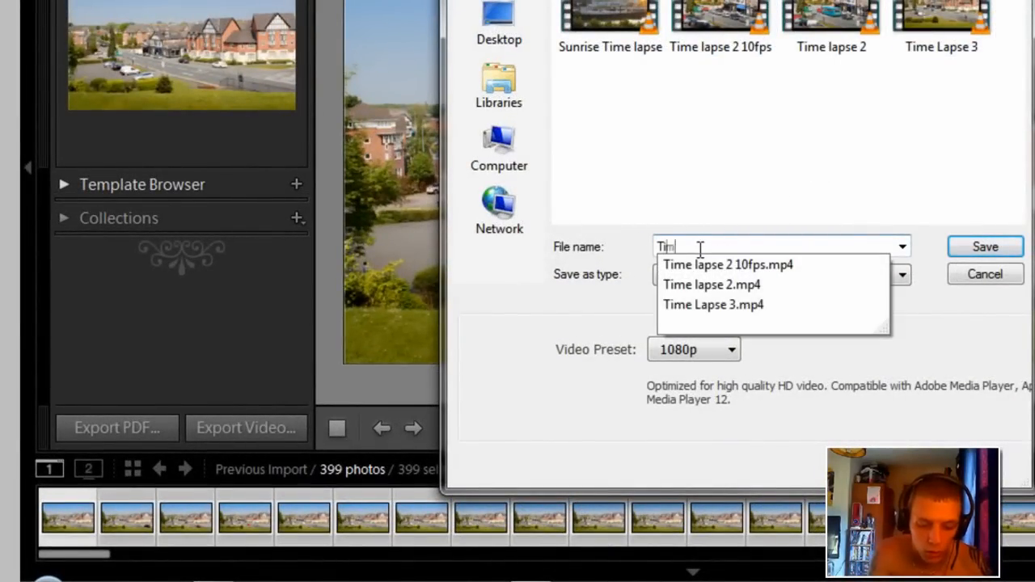
text(e Laps)
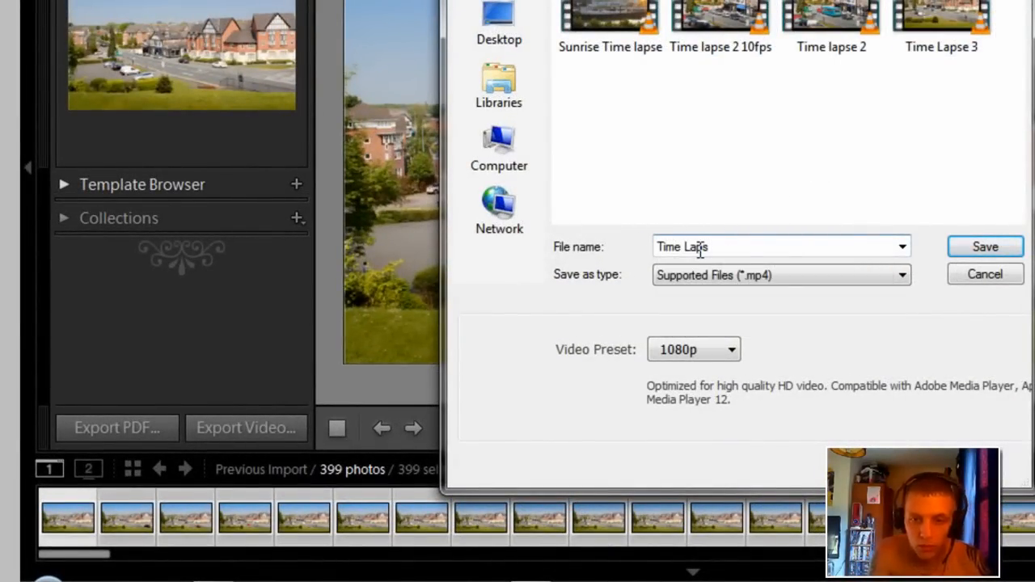
key(BackSpace)
text(e)
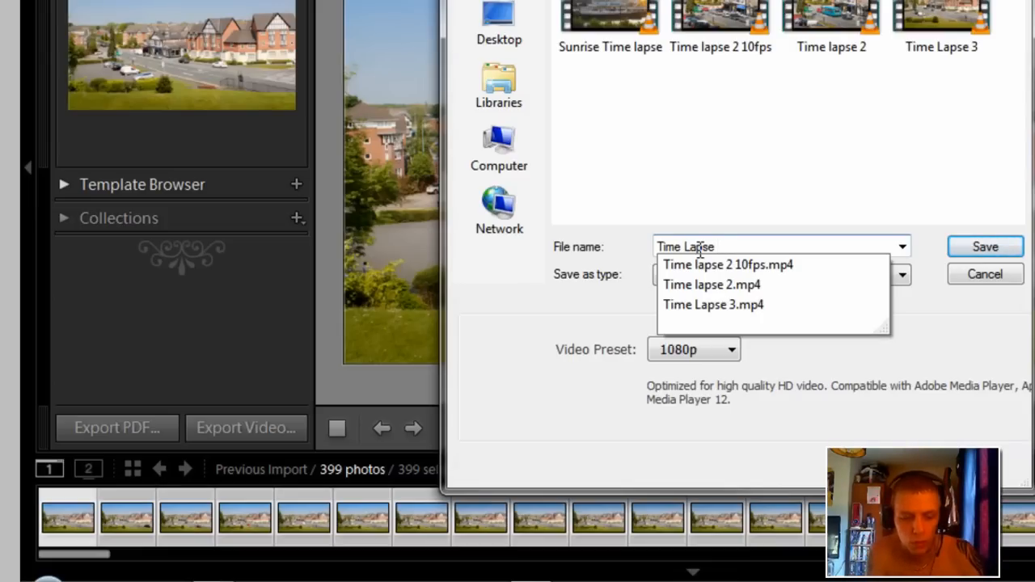
text(3)
key(BackSpace)
text(, 10)
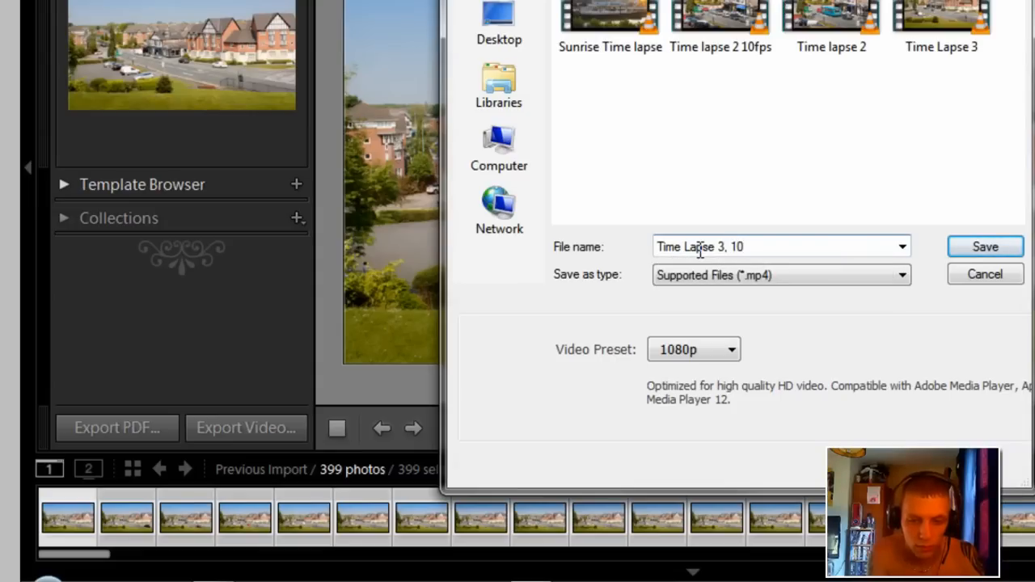
key(BackSpace)
key(BackSpace)
text(5fps)
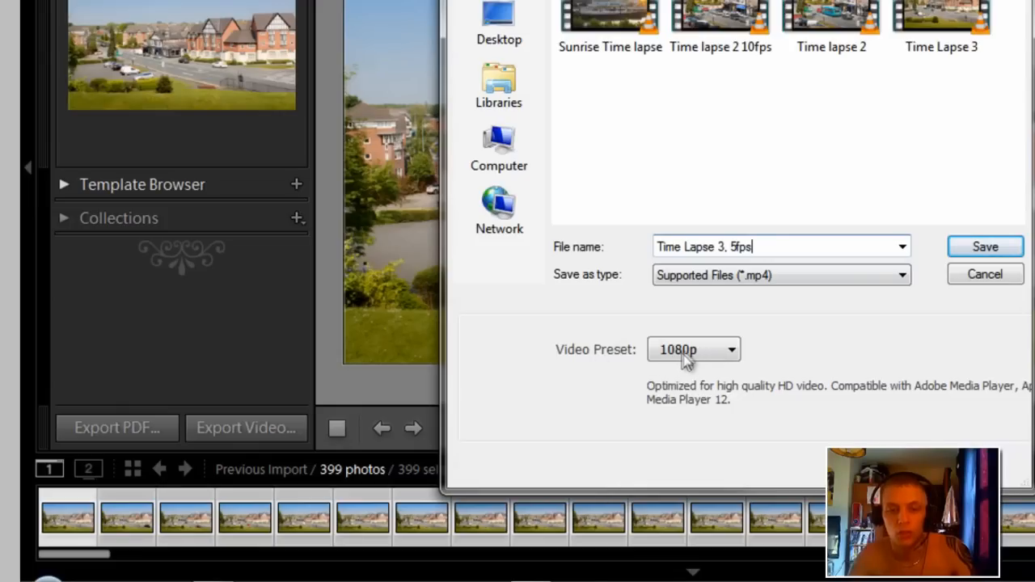
Choose the 1080p video preset and save the slideshow video in the Time Laps folder
click(685, 356)
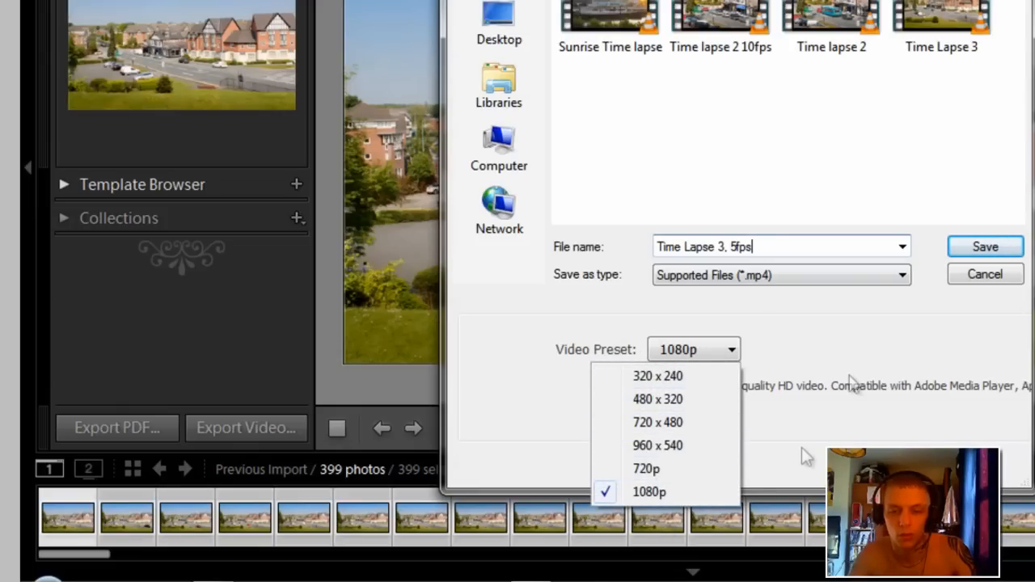
click(809, 336)
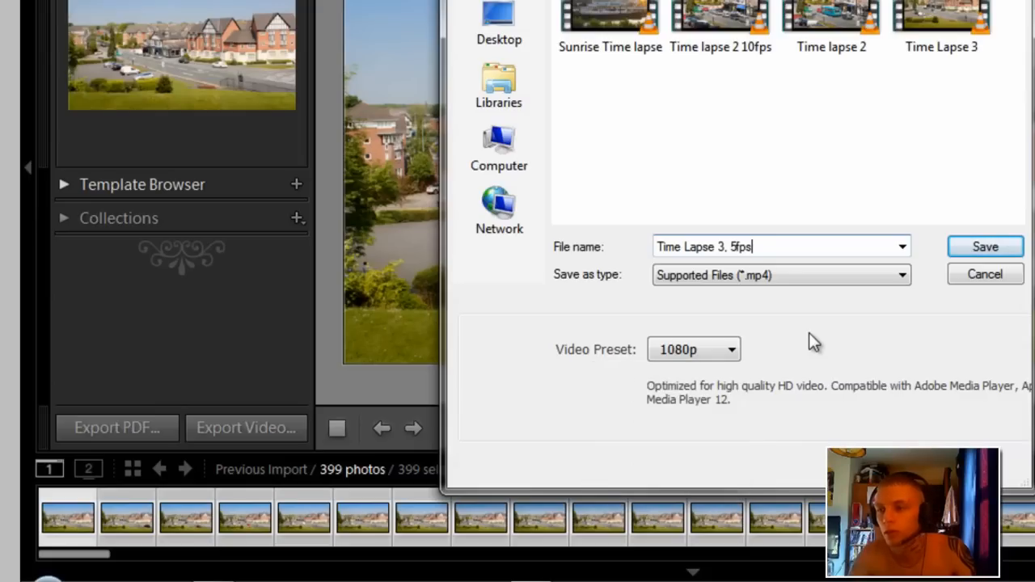
click(724, 356)
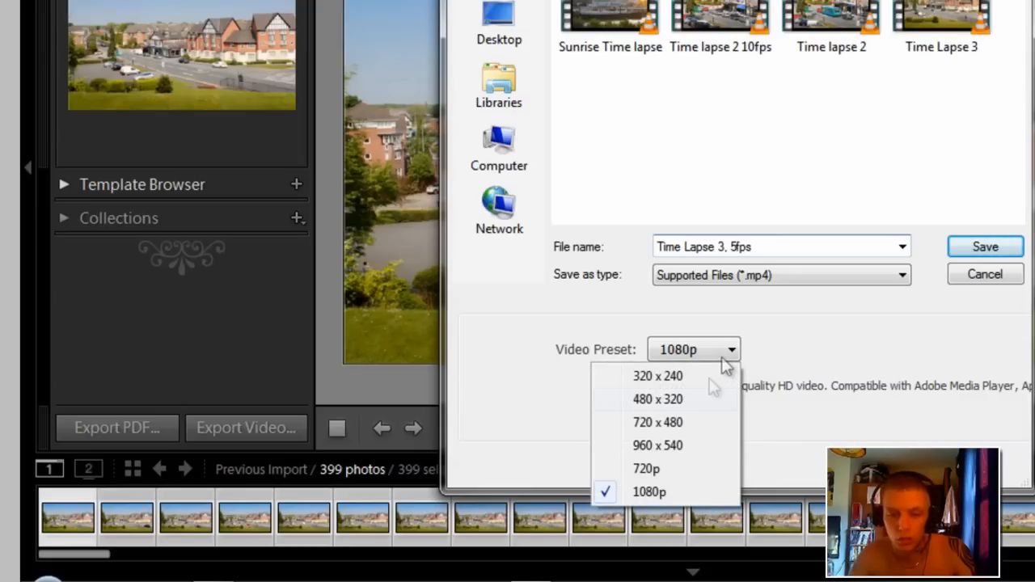
click(675, 491)
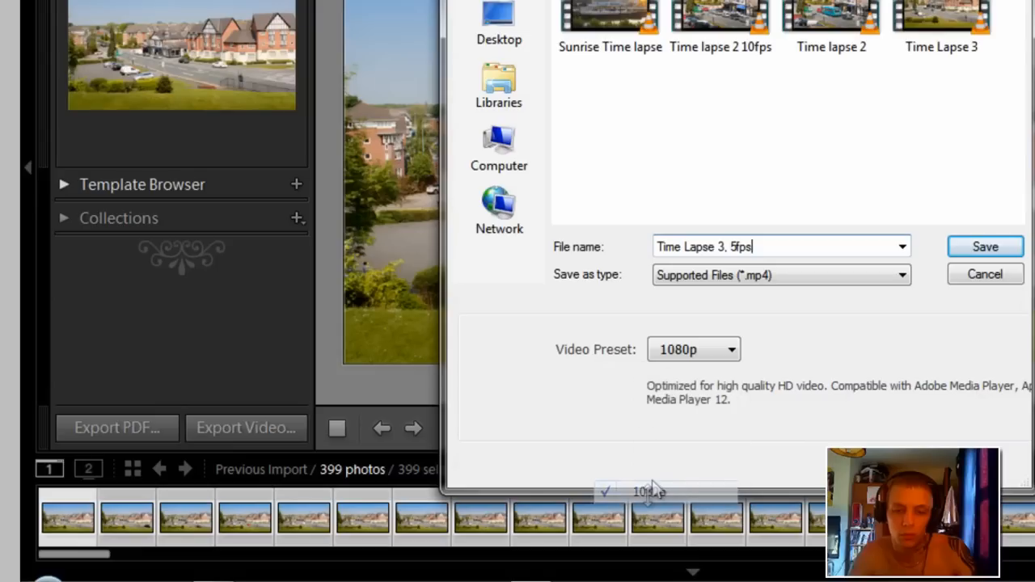
click(973, 251)
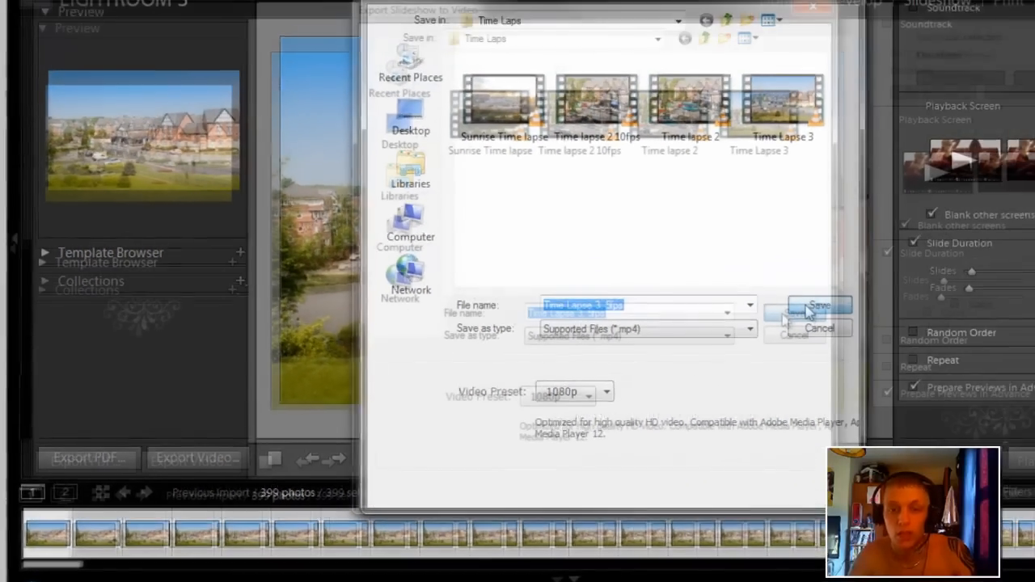